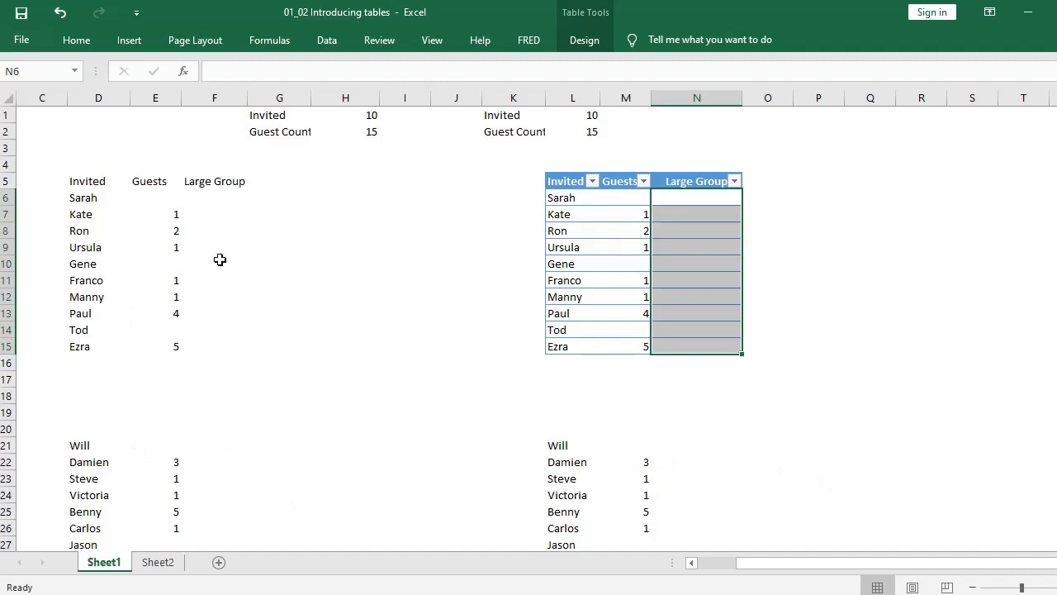
{"action": "scroll", "coordinate": [364, 337], "scroll_direction": "down", "scroll_amount": 2}
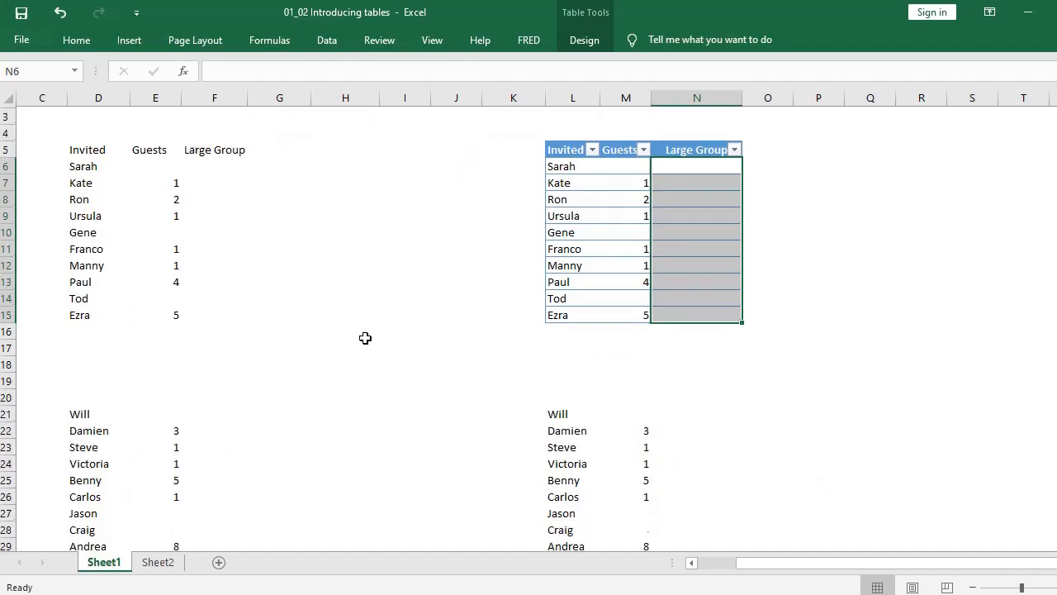
{"action": "scroll", "coordinate": [359, 336], "scroll_direction": "up", "scroll_amount": 2}
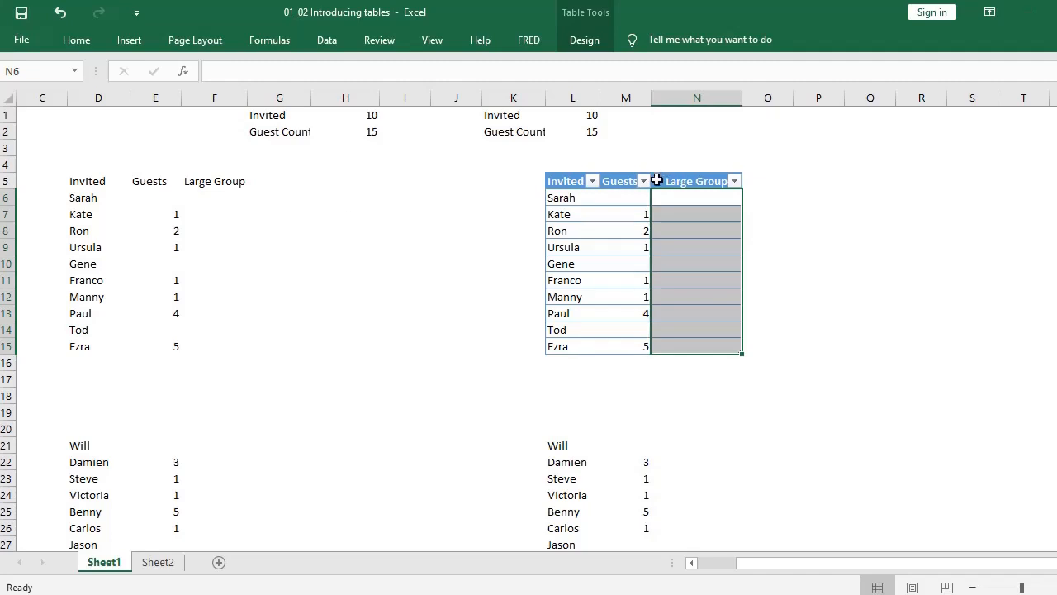
{"action": "left_click", "coordinate": [198, 212]}
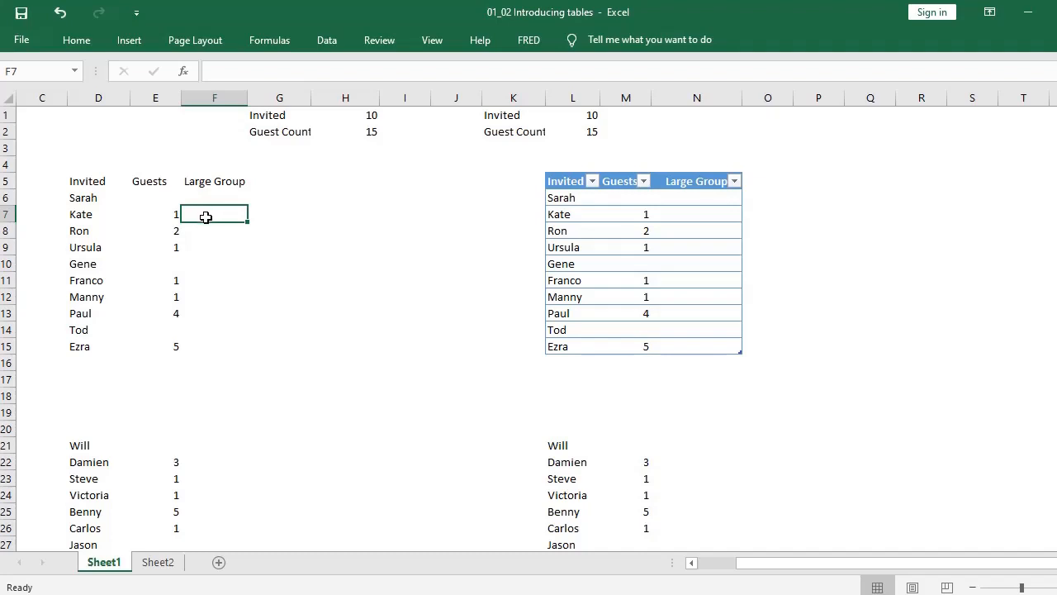
{"action": "type", "text": "="}
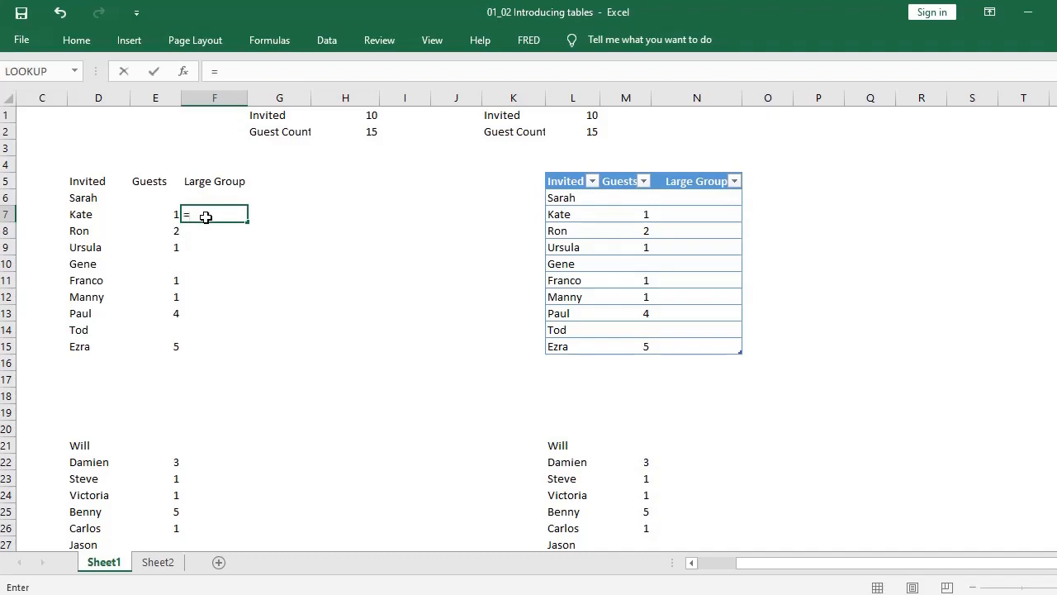
{"action": "type", "text": "IF"}
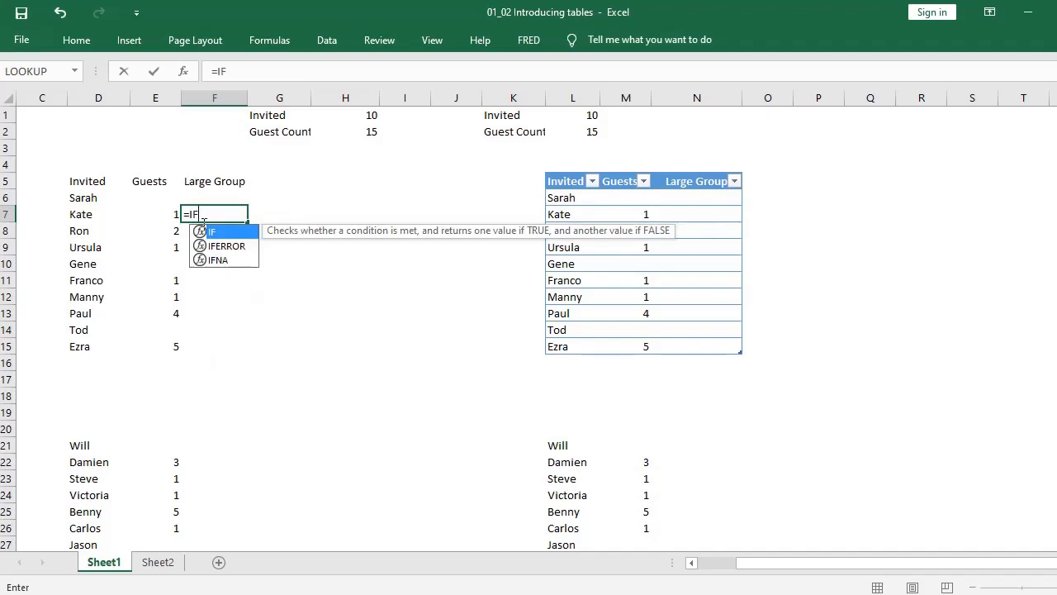
{"action": "type", "text": "("}
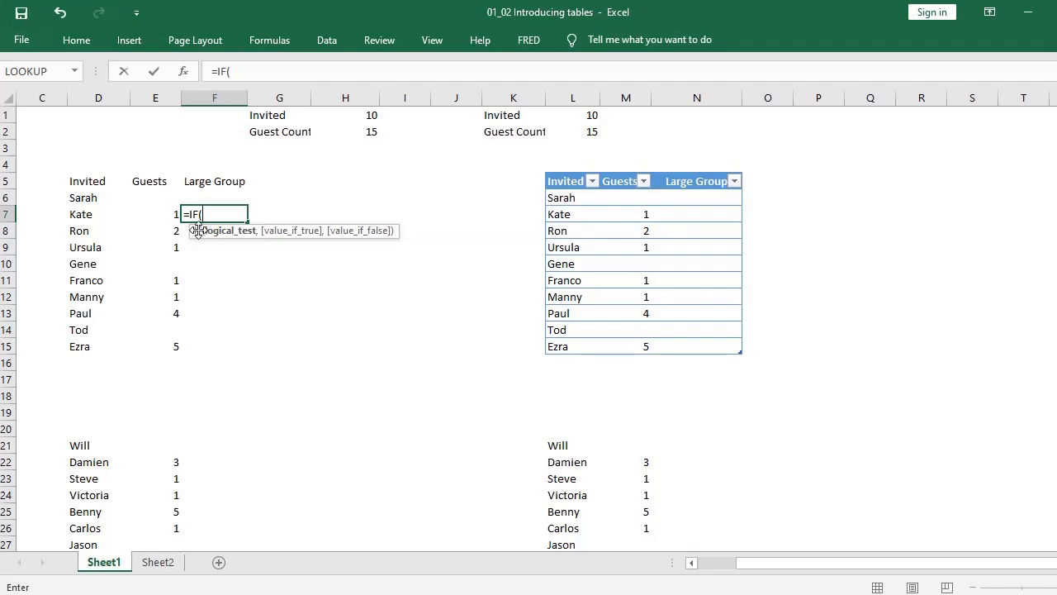
{"action": "key", "text": "BackSpace"}
{"action": "key", "text": "BackSpace"}
{"action": "key", "text": "BackSpace"}
{"action": "key", "text": "BackSpace"}
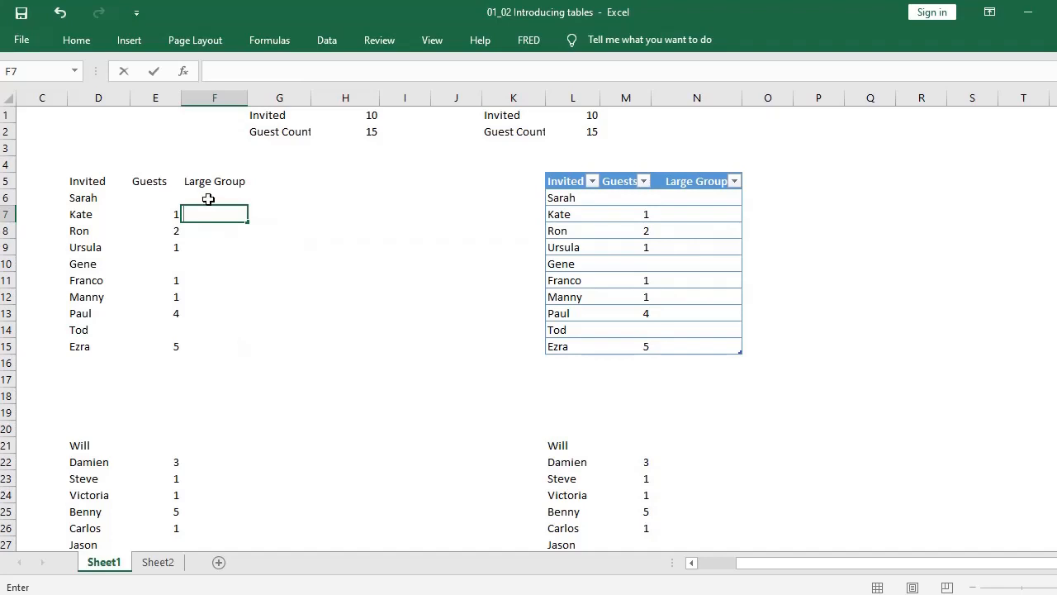
Step: Enter the formula =IF(E6>2,"L","") in cell F6, the first Large Group cell of the plain range
{"action": "left_click", "coordinate": [208, 199]}
{"action": "type", "text": "="}
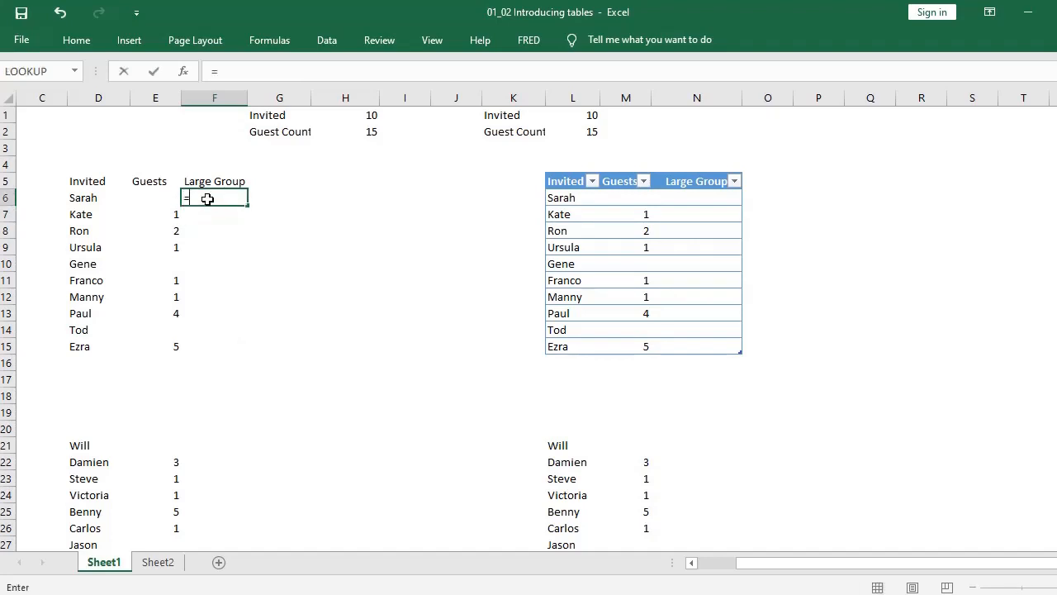
{"action": "type", "text": "IF"}
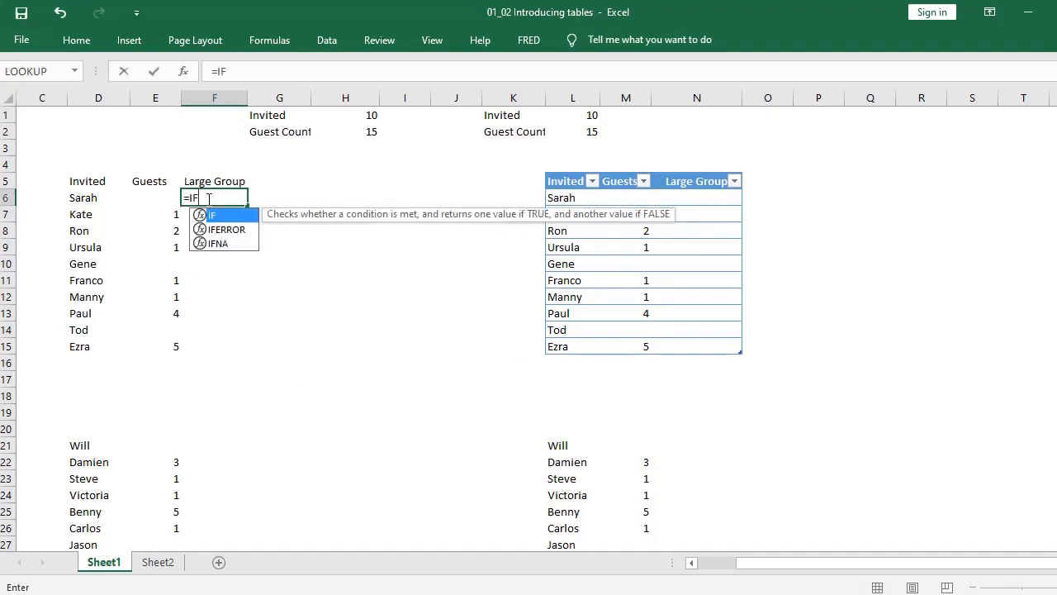
{"action": "double_click", "coordinate": [213, 215]}
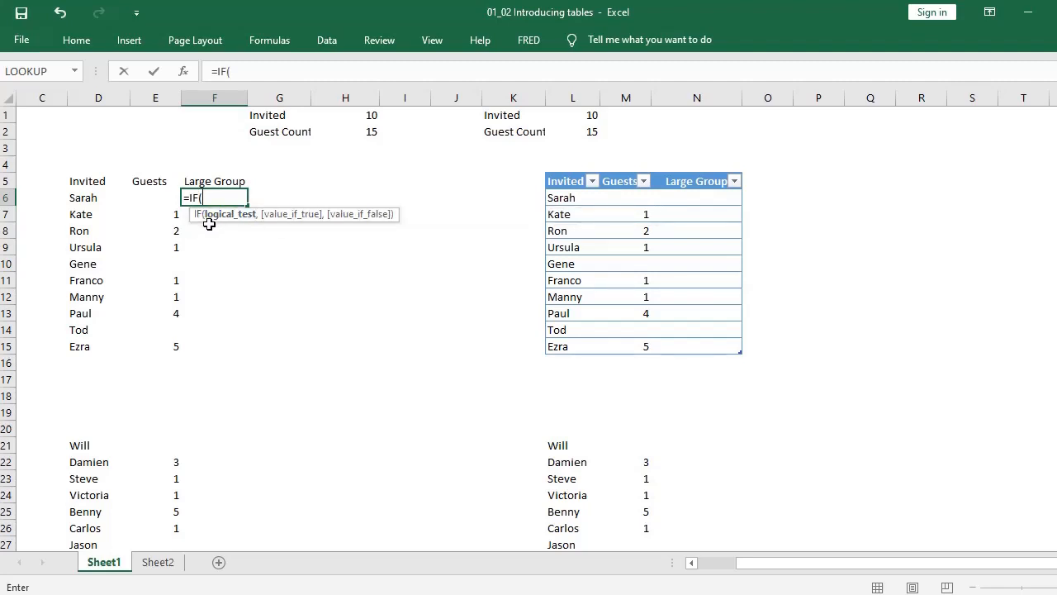
{"action": "left_click", "coordinate": [148, 198]}
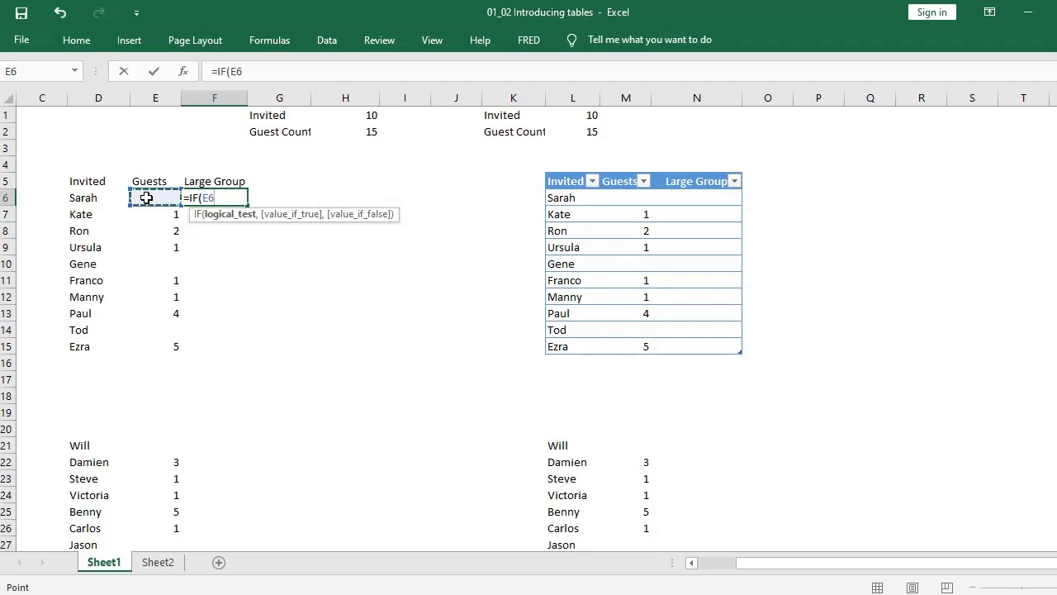
{"action": "type", "text": ">2,"}
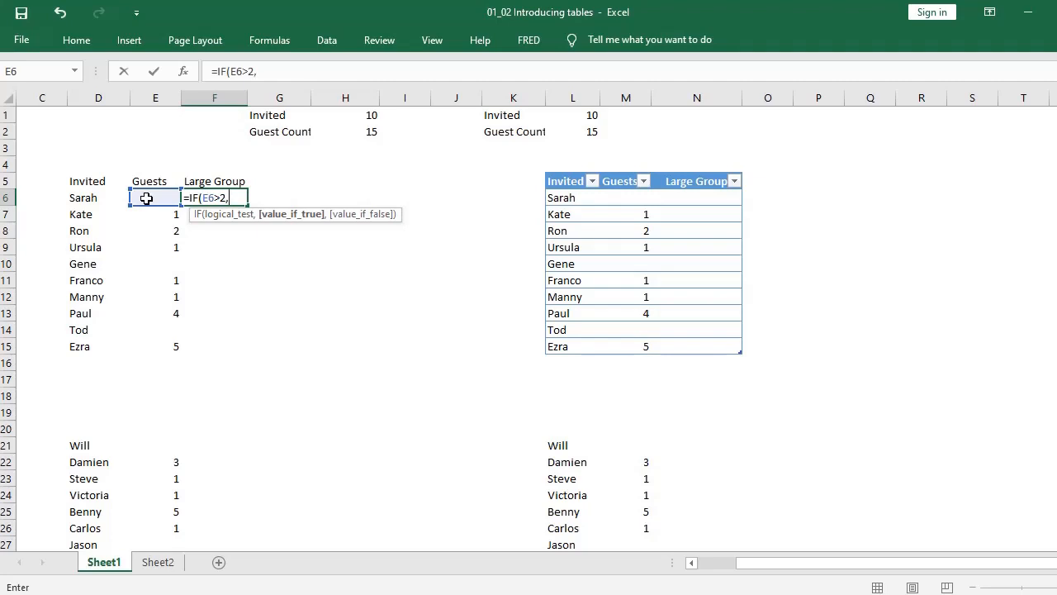
{"action": "type", "text": "\"L\","}
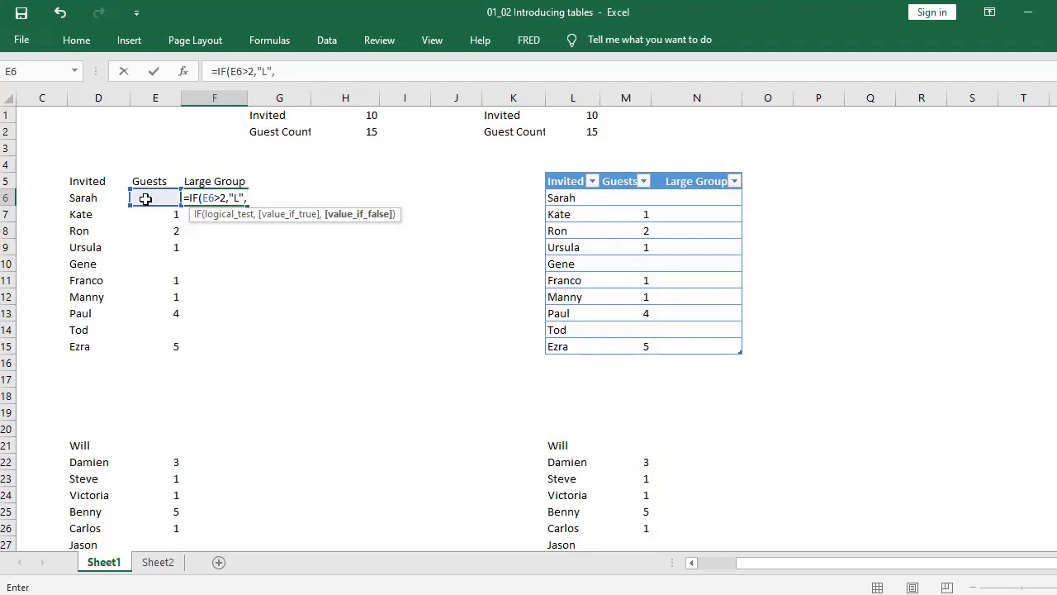
{"action": "type", "text": "\"\")"}
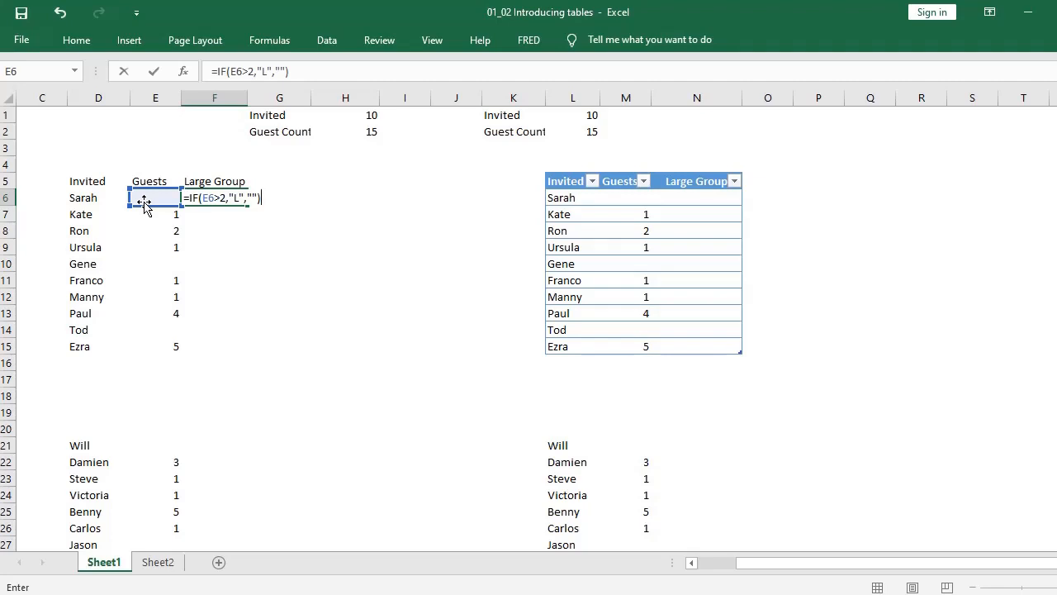
{"action": "key", "text": "Return"}
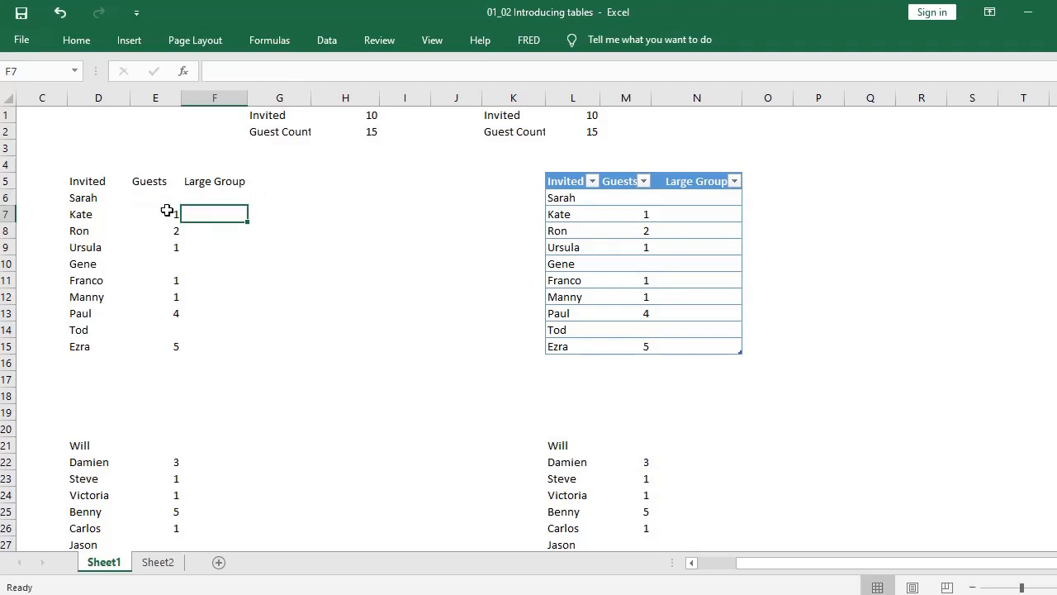
Step: Fill the Large Group formula in F6 down through F15
{"action": "left_click", "coordinate": [202, 195]}
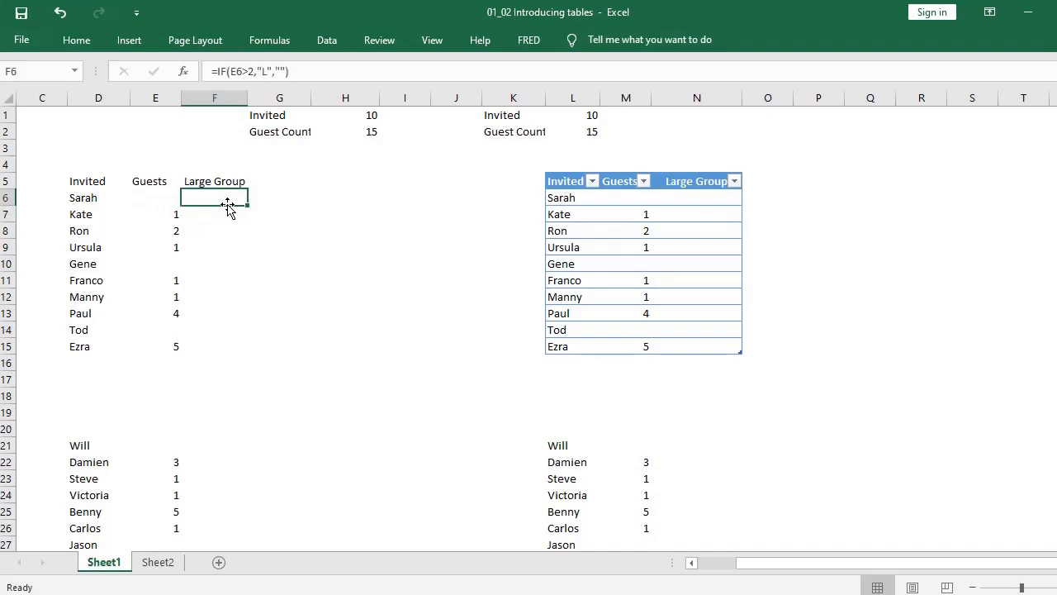
{"action": "left_click_drag", "start_coordinate": [247, 204], "coordinate": [255, 354]}
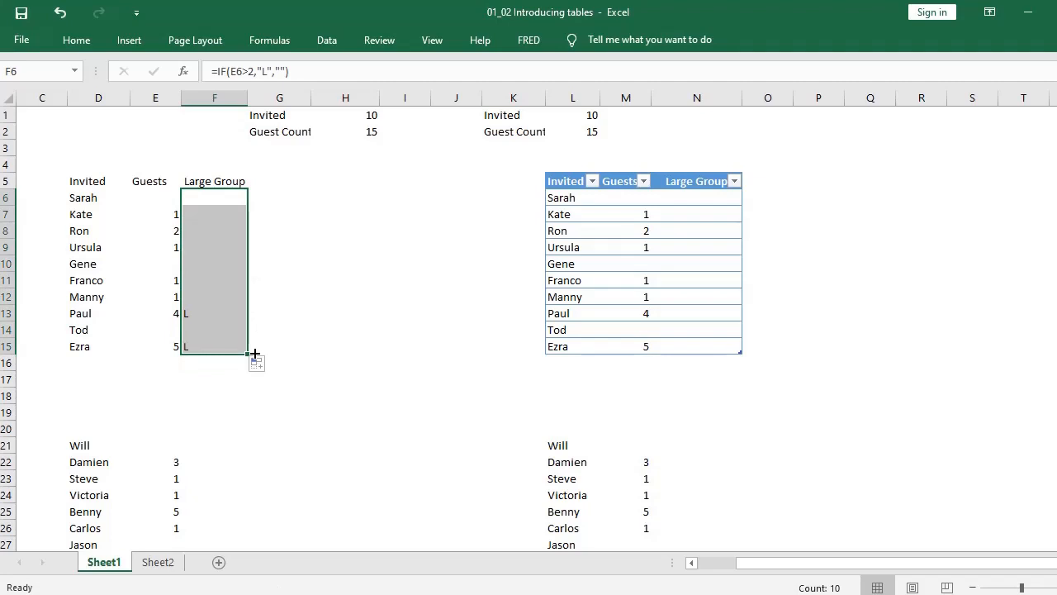
{"action": "left_click", "coordinate": [284, 285]}
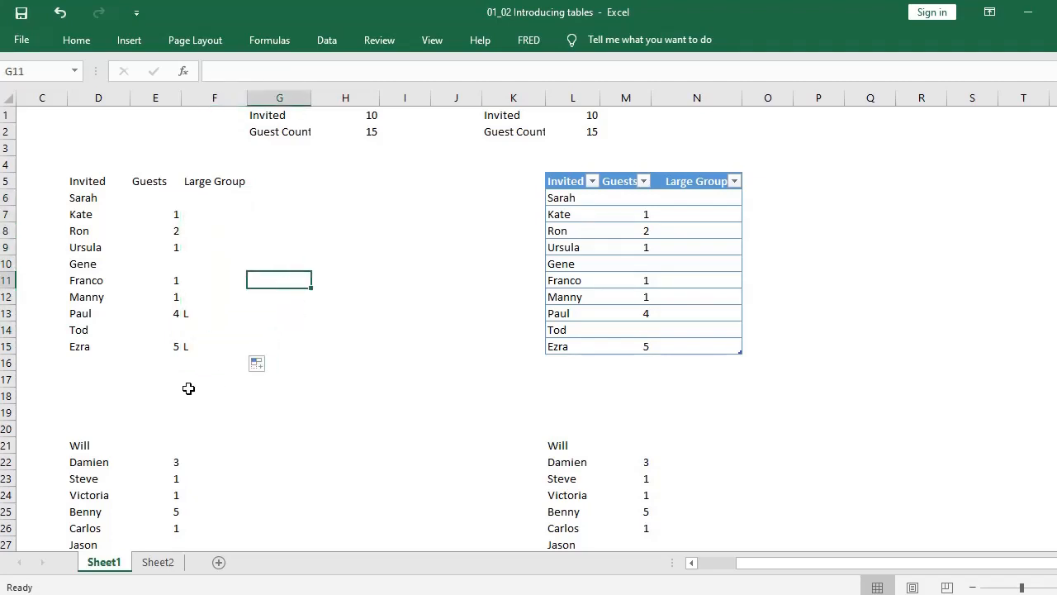
Step: Centre the plain range's Large Group column, F5:F15 including its heading, horizontally and middle-align it vertically
{"action": "left_click", "coordinate": [194, 185]}
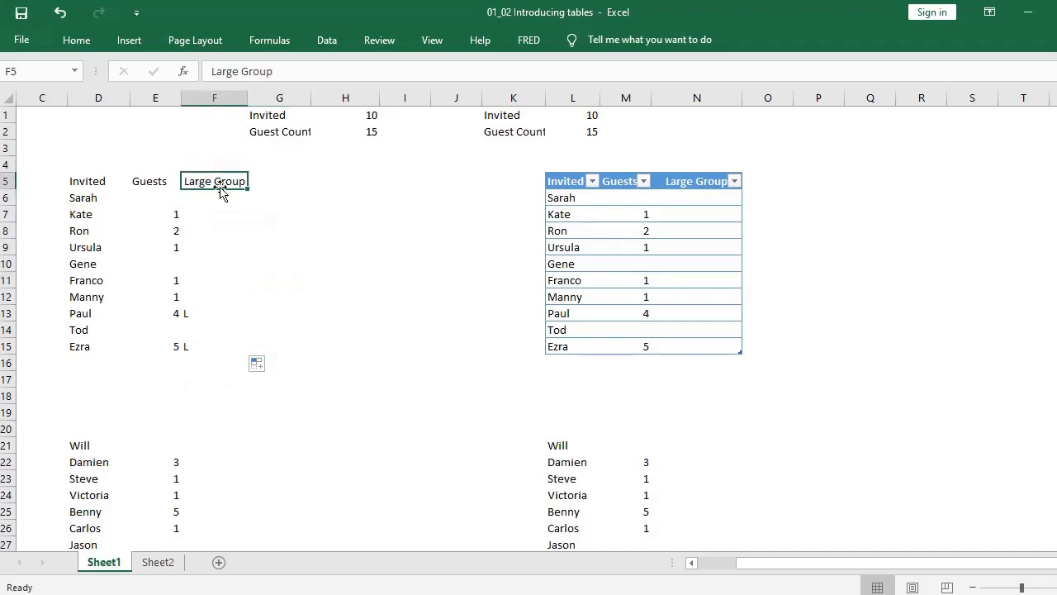
{"action": "key", "text": "ctrl+shift+Down"}
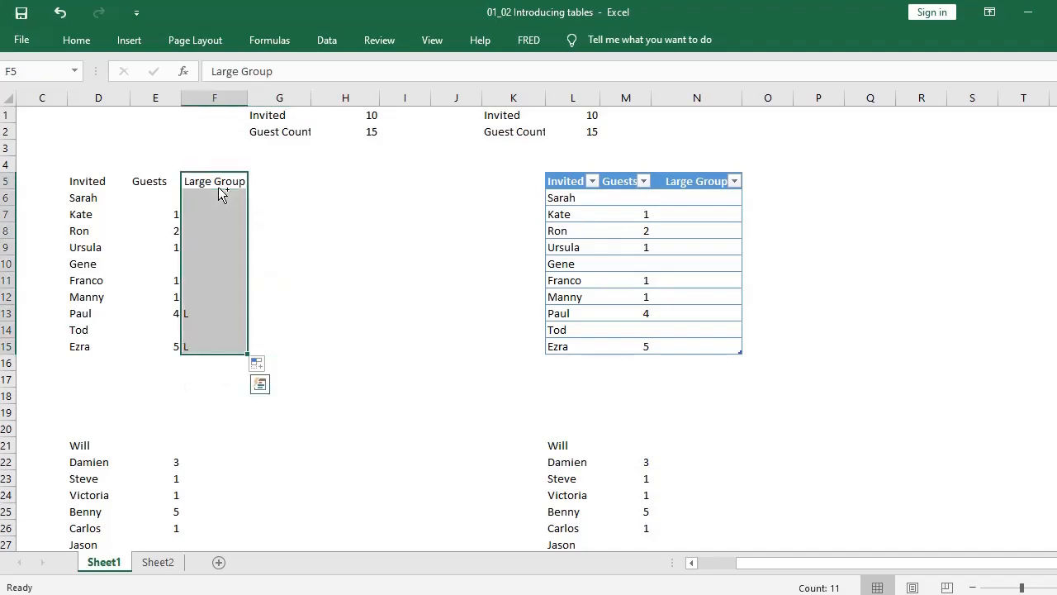
{"action": "left_click", "coordinate": [76, 40]}
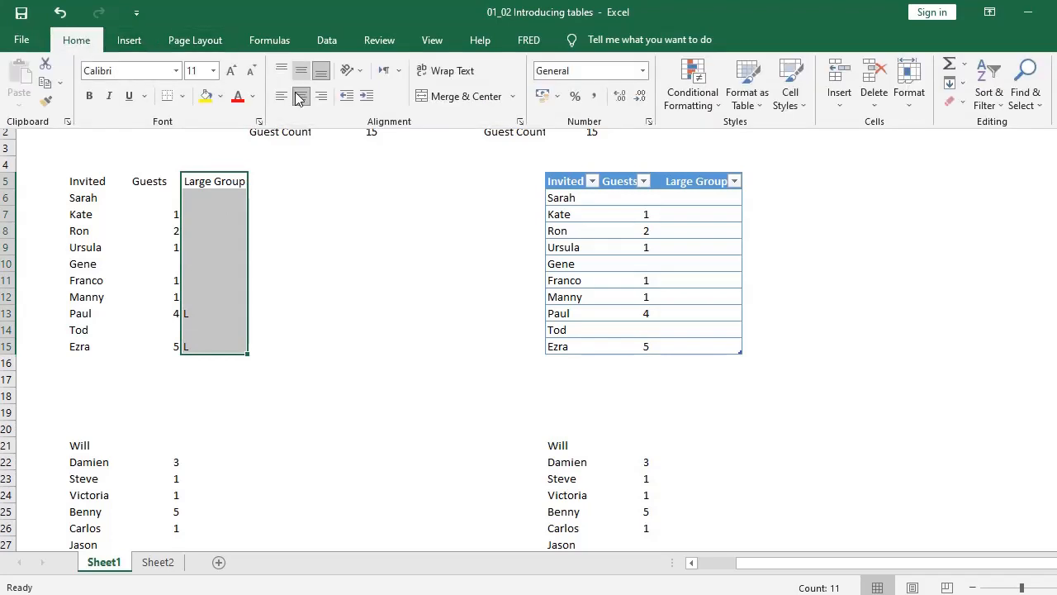
{"action": "left_click", "coordinate": [297, 73]}
{"action": "left_click", "coordinate": [302, 95]}
{"action": "left_click", "coordinate": [305, 218]}
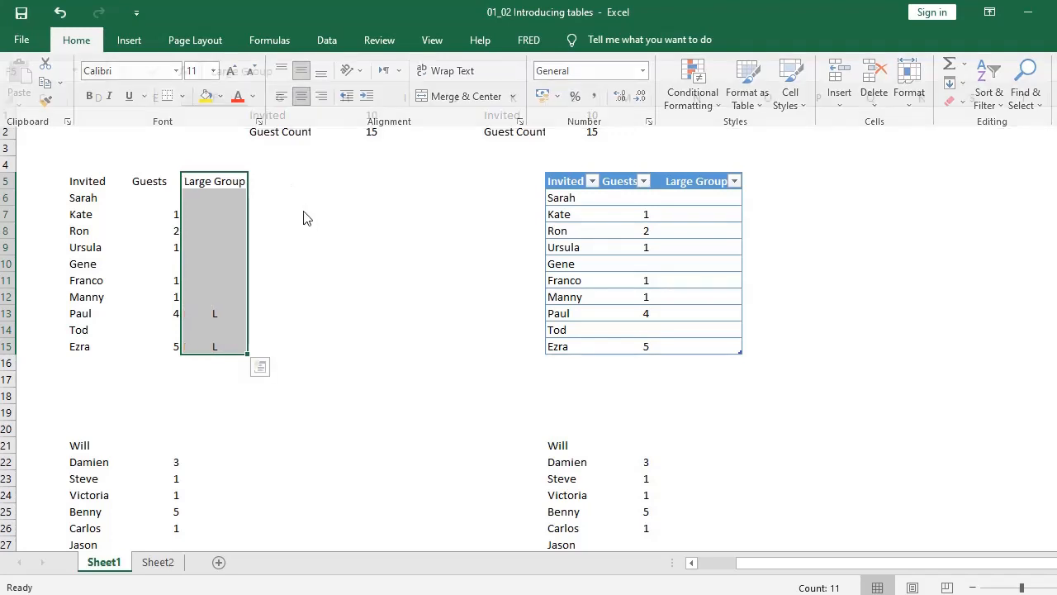
{"action": "left_click", "coordinate": [297, 413]}
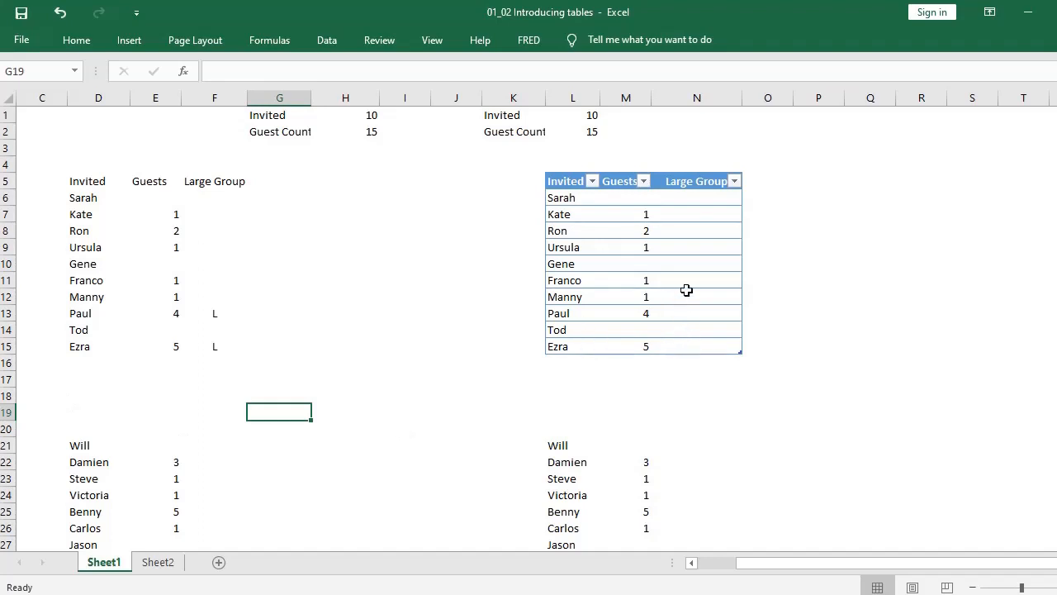
{"action": "left_click", "coordinate": [698, 200]}
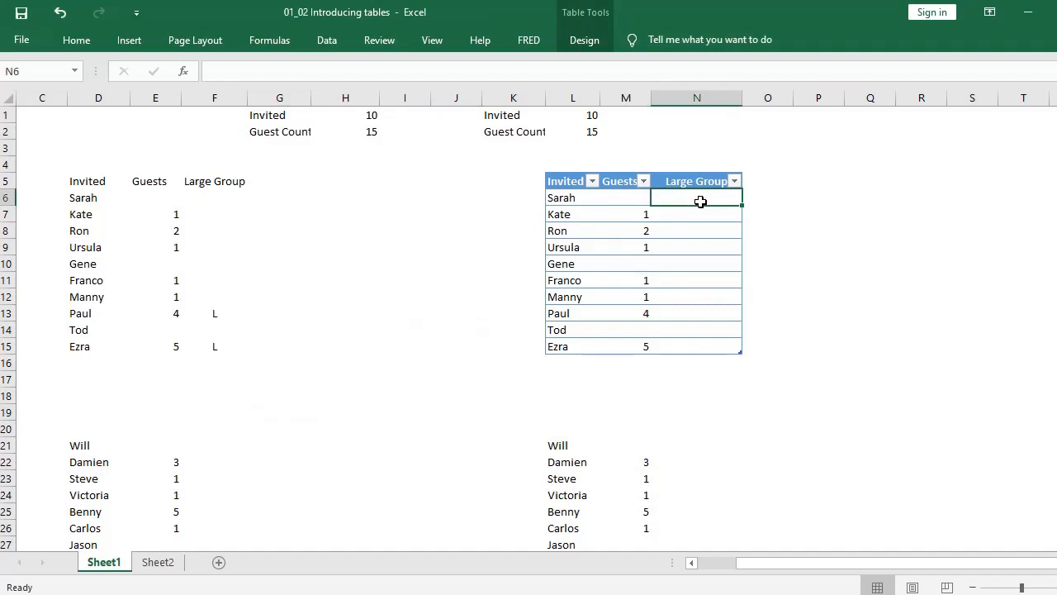
{"action": "type", "text": "=IF"}
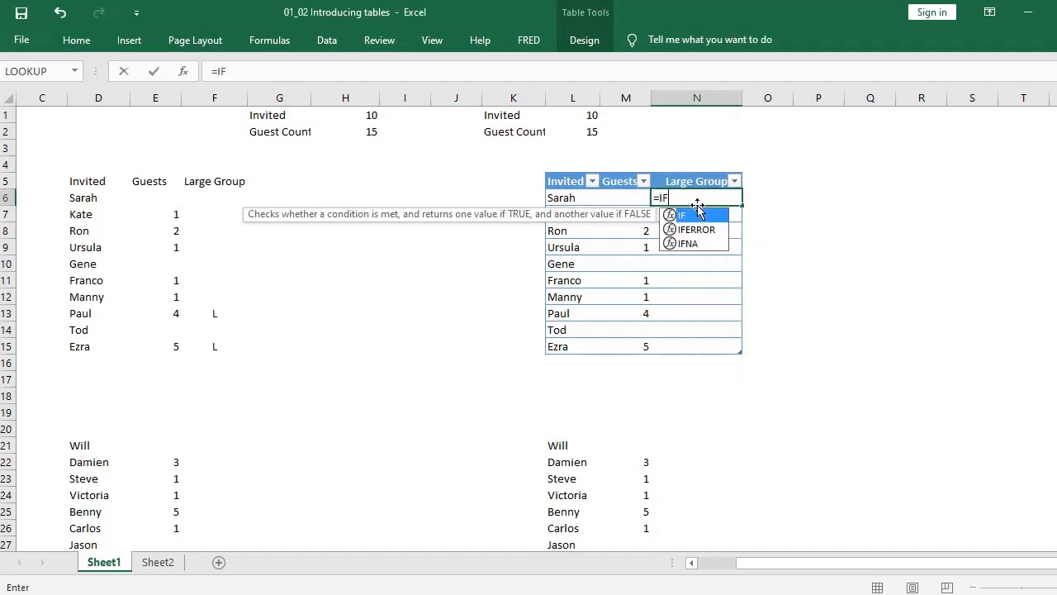
{"action": "double_click", "coordinate": [693, 215]}
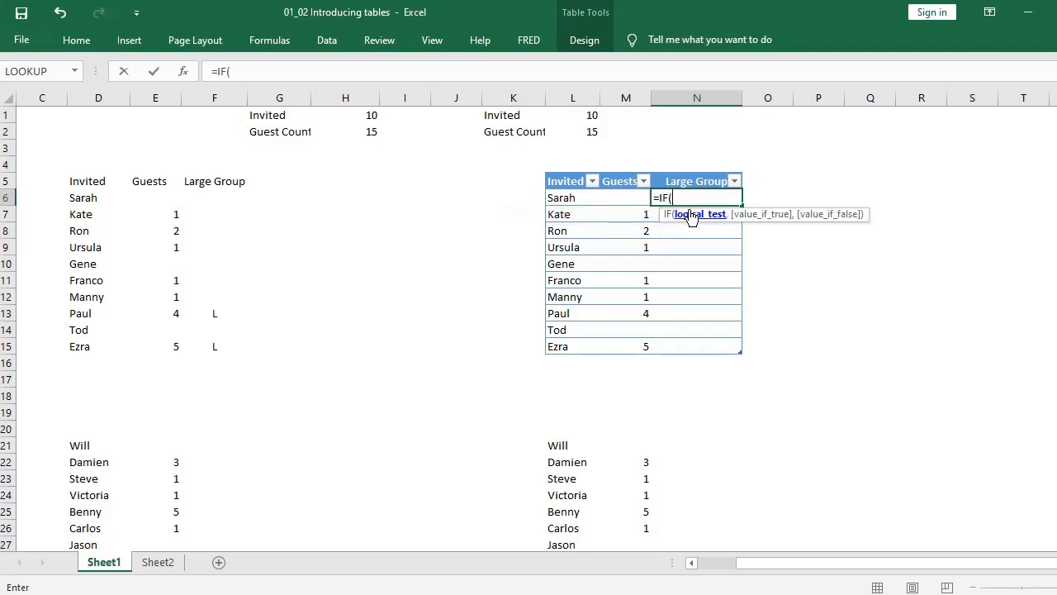
{"action": "left_click", "coordinate": [617, 197]}
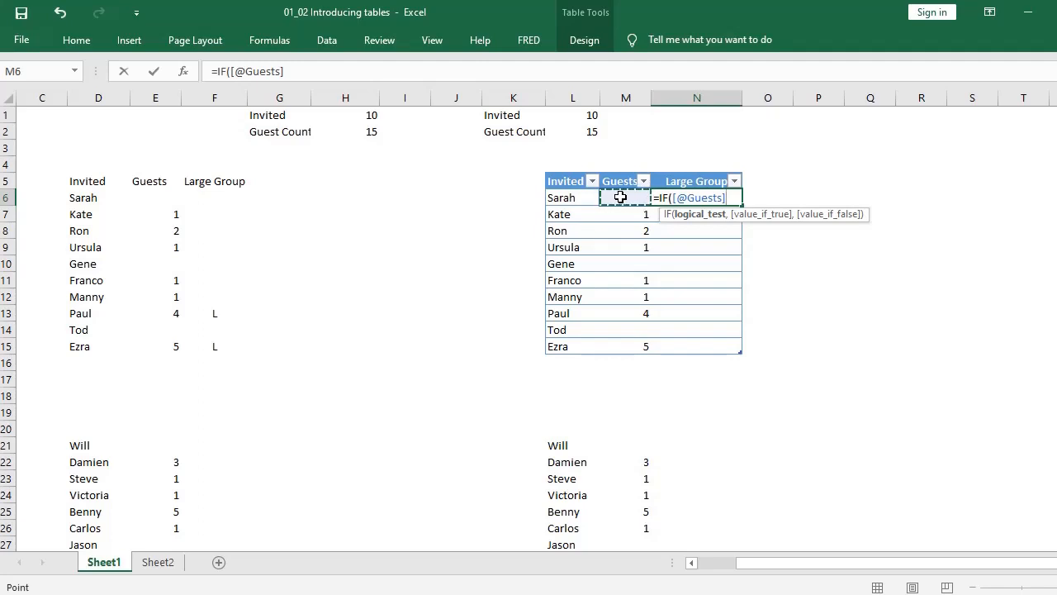
{"action": "type", "text": ","}
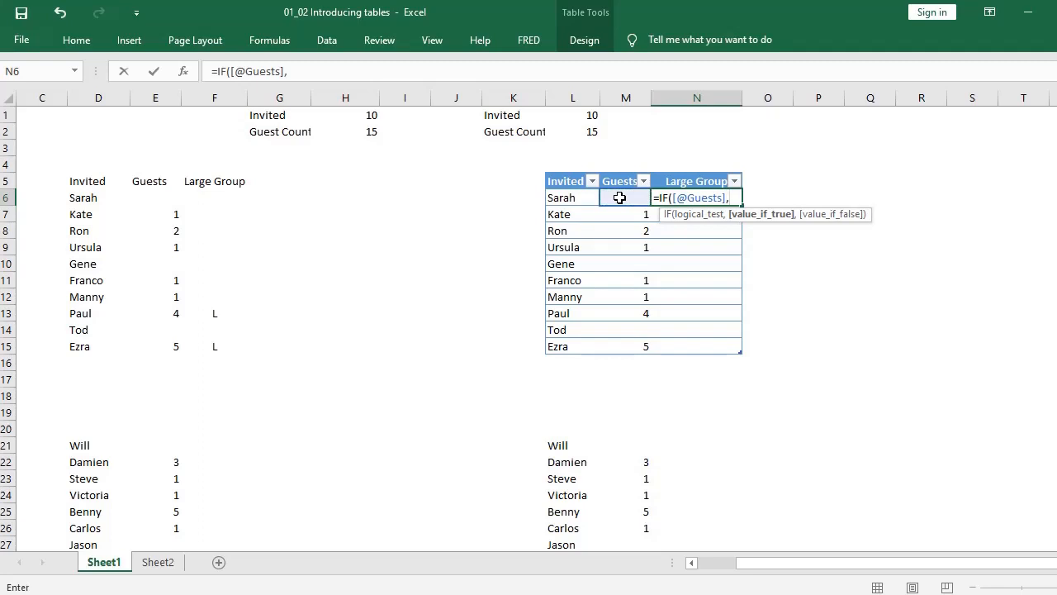
{"action": "key", "text": "BackSpace"}
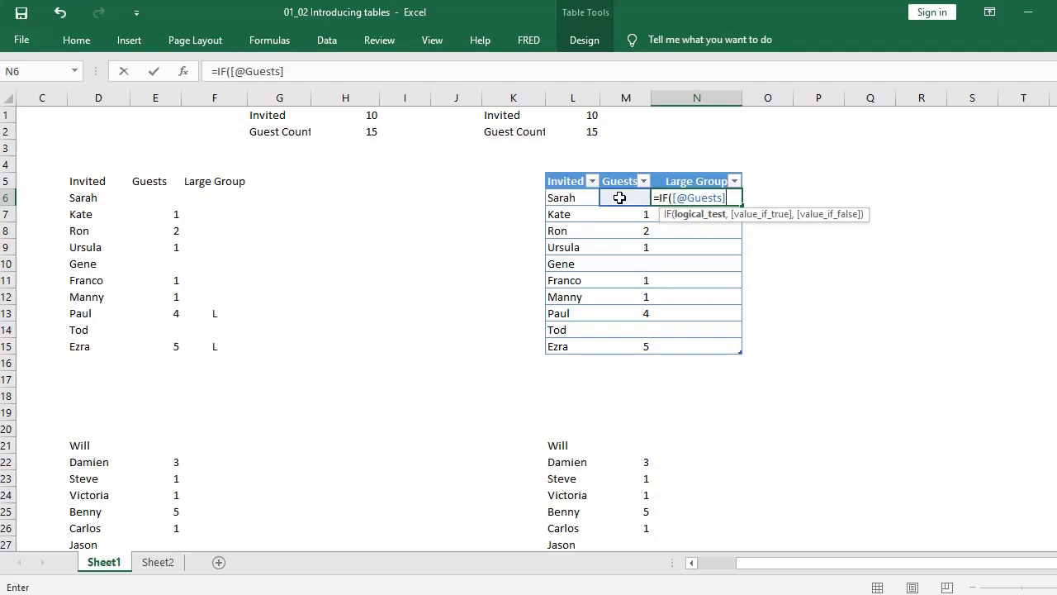
{"action": "type", "text": ">@"}
{"action": "key", "text": "BackSpace"}
{"action": "type", "text": "2,"}
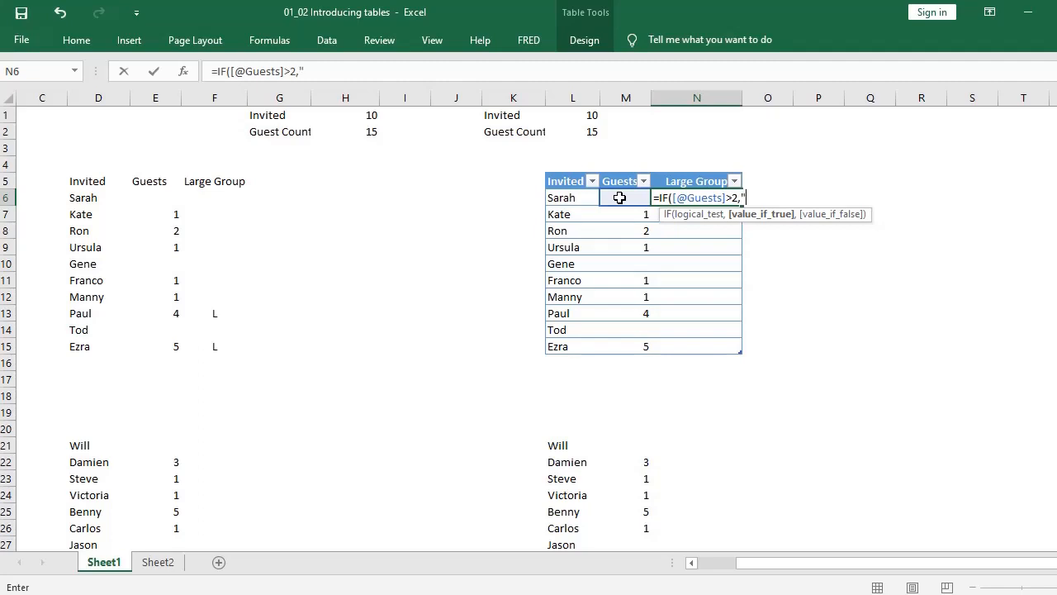
{"action": "type", "text": "L\","}
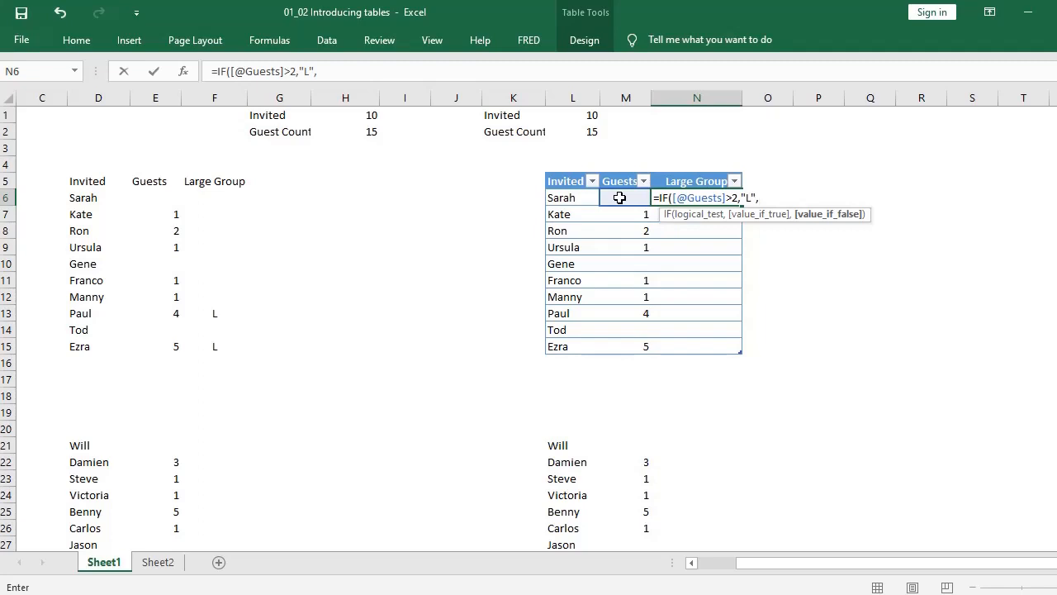
{"action": "type", "text": "\"\""}
{"action": "type", "text": ")"}
{"action": "key", "text": "Return"}
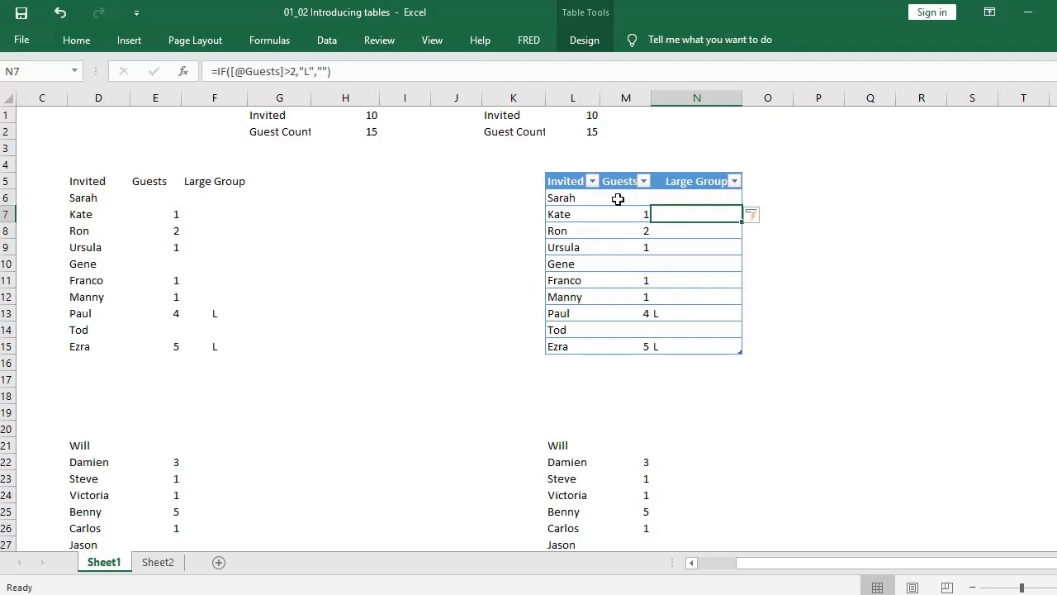
Step: Fill the table's Large Group formula from N6 down through N15
{"action": "left_click", "coordinate": [670, 199]}
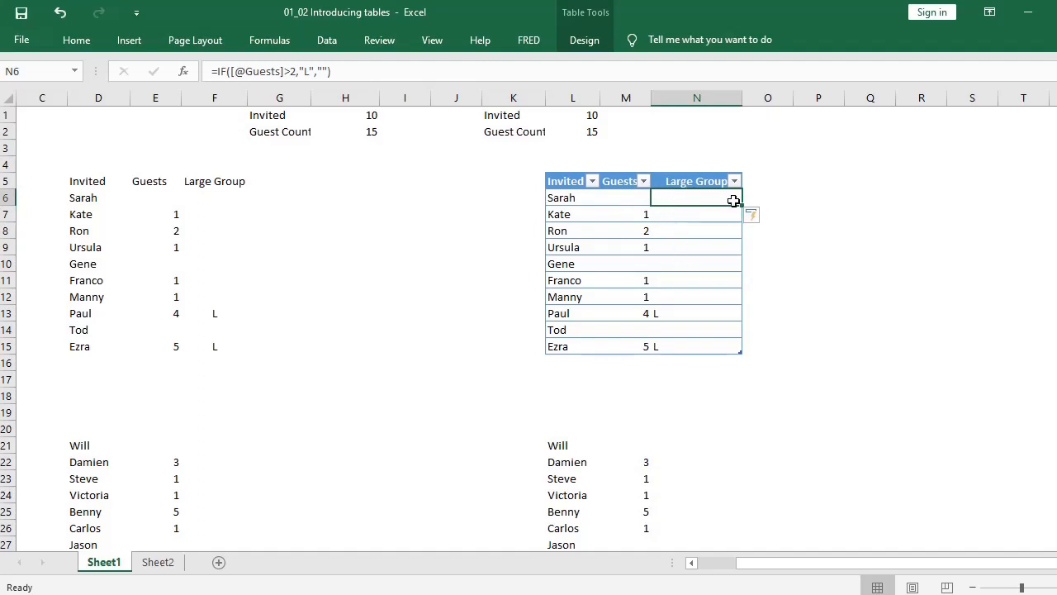
{"action": "left_click_drag", "start_coordinate": [740, 204], "coordinate": [732, 349]}
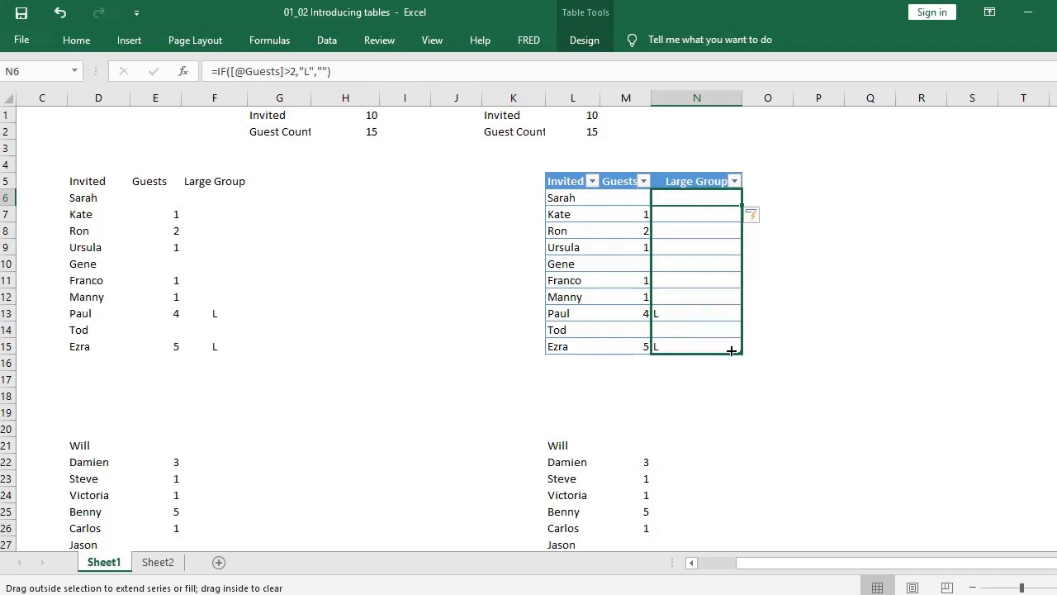
{"action": "left_click_drag", "start_coordinate": [732, 349], "coordinate": [731, 350]}
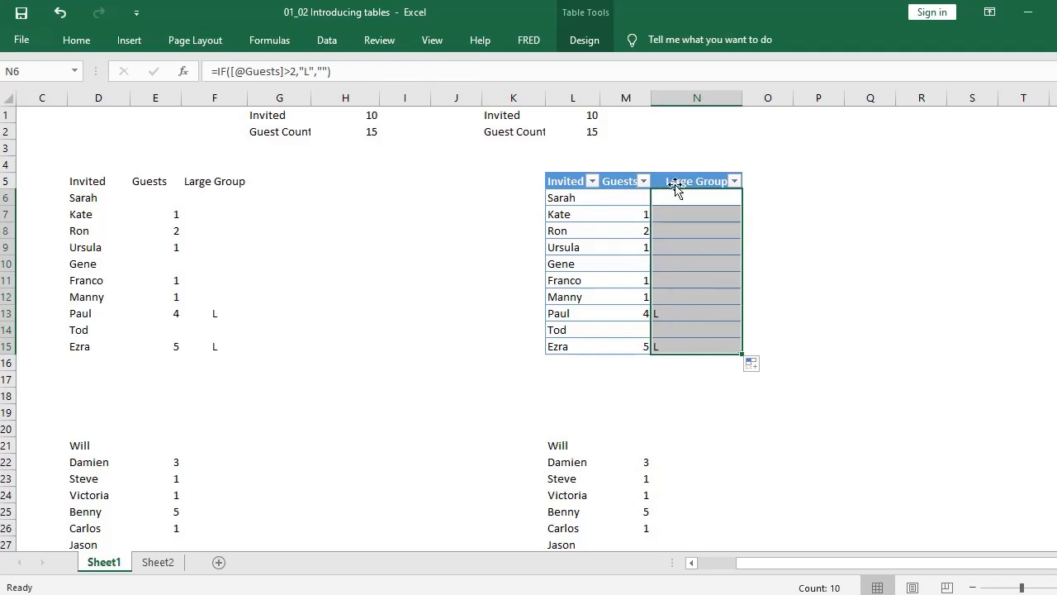
Step: Repeat the fill of the plain range's formula from F6 to F15, then select N6 in the table for comparison
{"action": "left_click", "coordinate": [190, 311]}
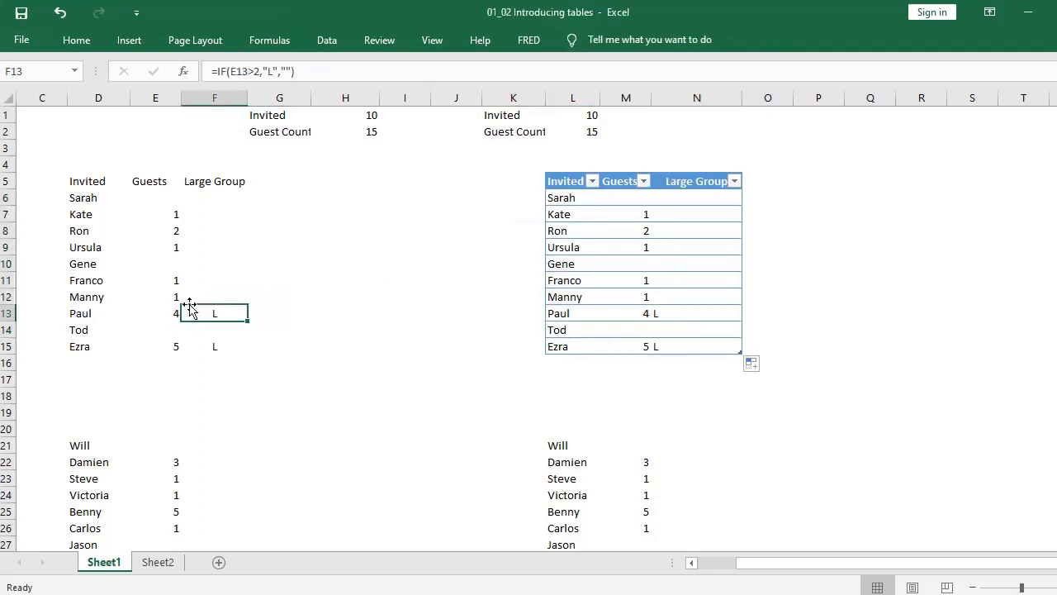
{"action": "left_click", "coordinate": [213, 203]}
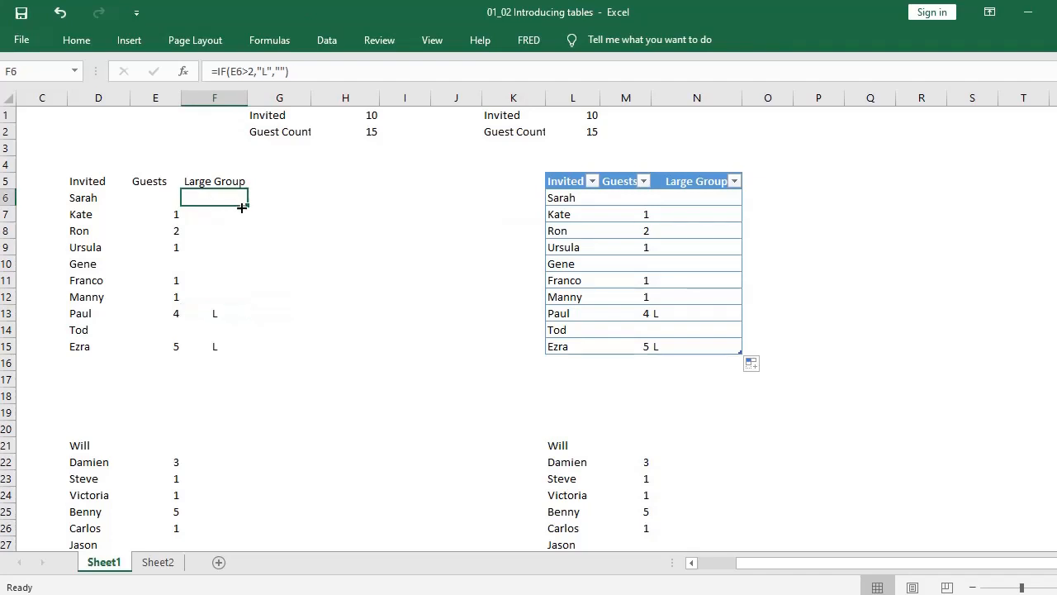
{"action": "left_click_drag", "start_coordinate": [242, 205], "coordinate": [240, 348]}
{"action": "left_click", "coordinate": [273, 313]}
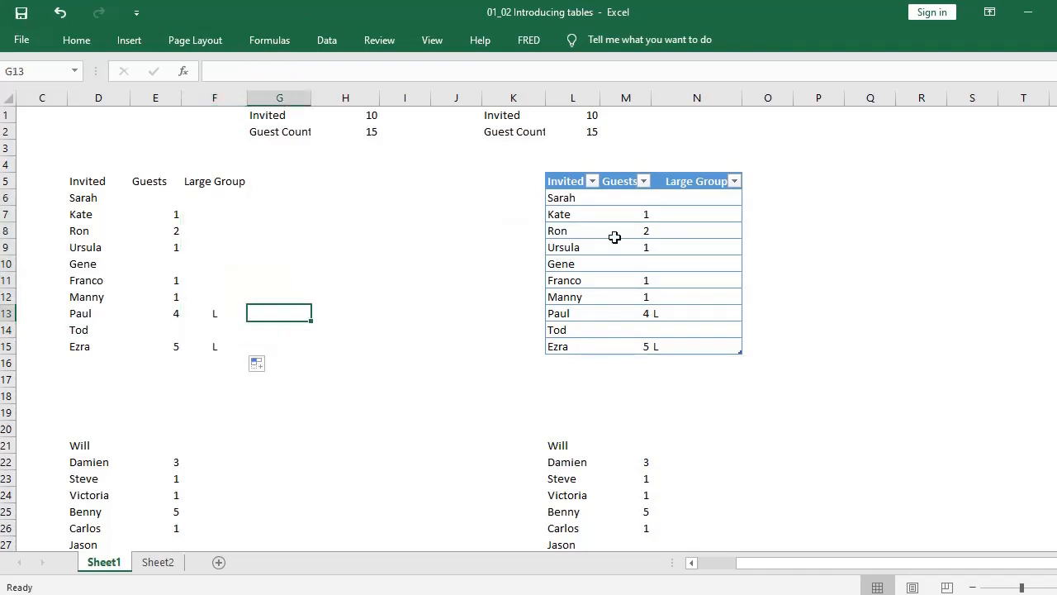
{"action": "left_click", "coordinate": [682, 194]}
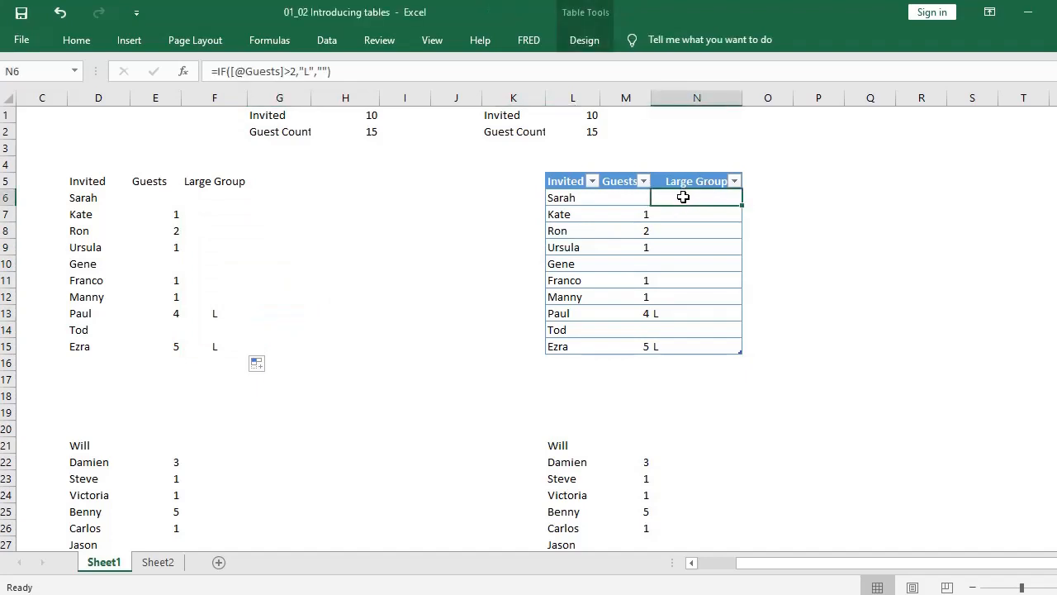